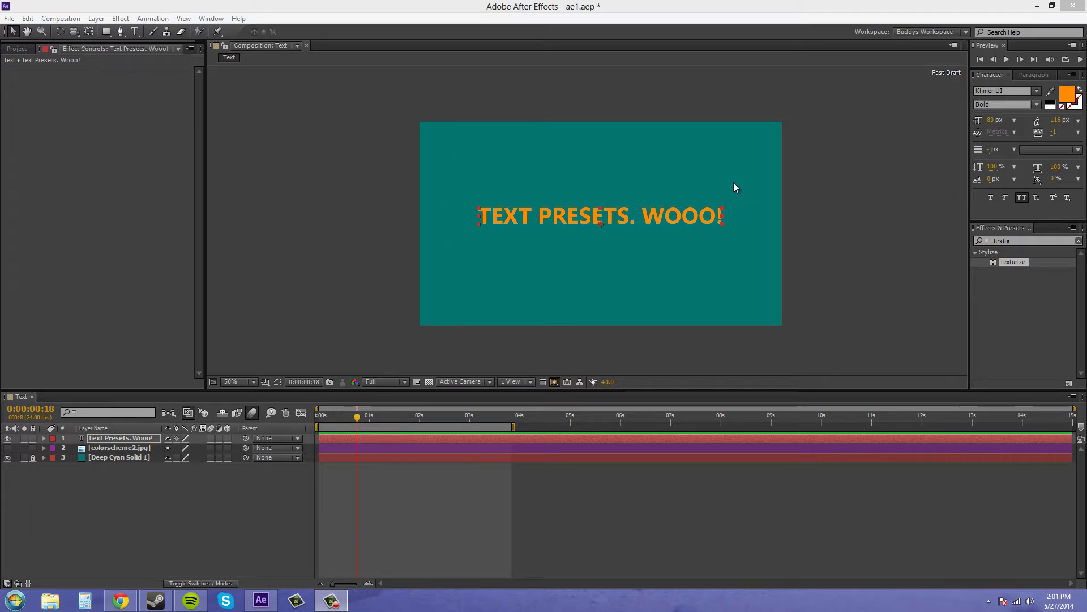
Step: Deselect the text layer and clear the "textur" search so all effects and presets are listed
left_click(477, 182)
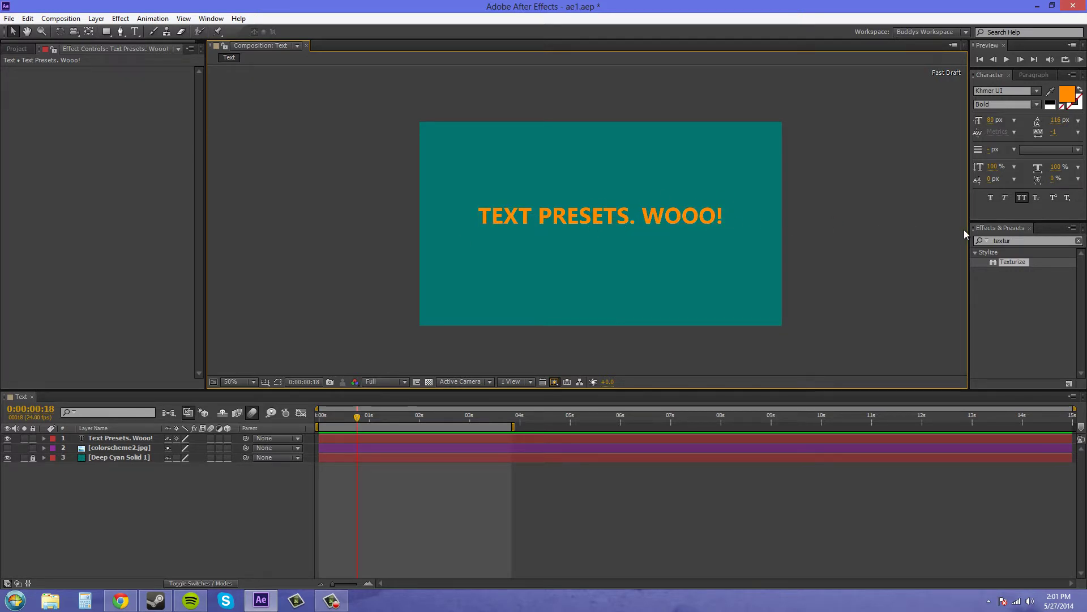
left_click(1017, 241)
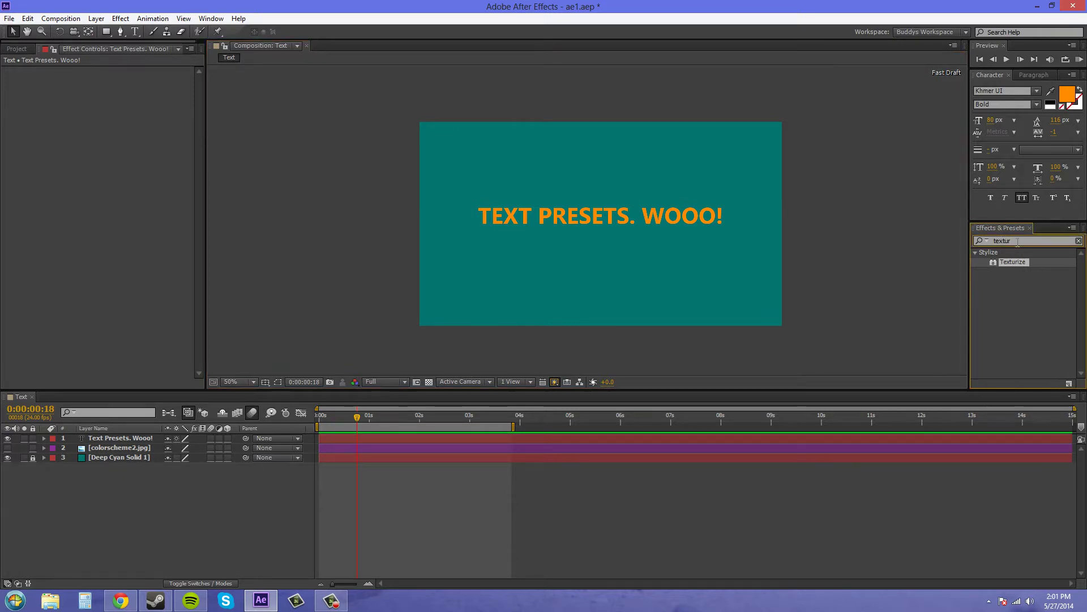
key("BackSpace")
key("BackSpace")
key("BackSpace")
key("BackSpace")
key("BackSpace")
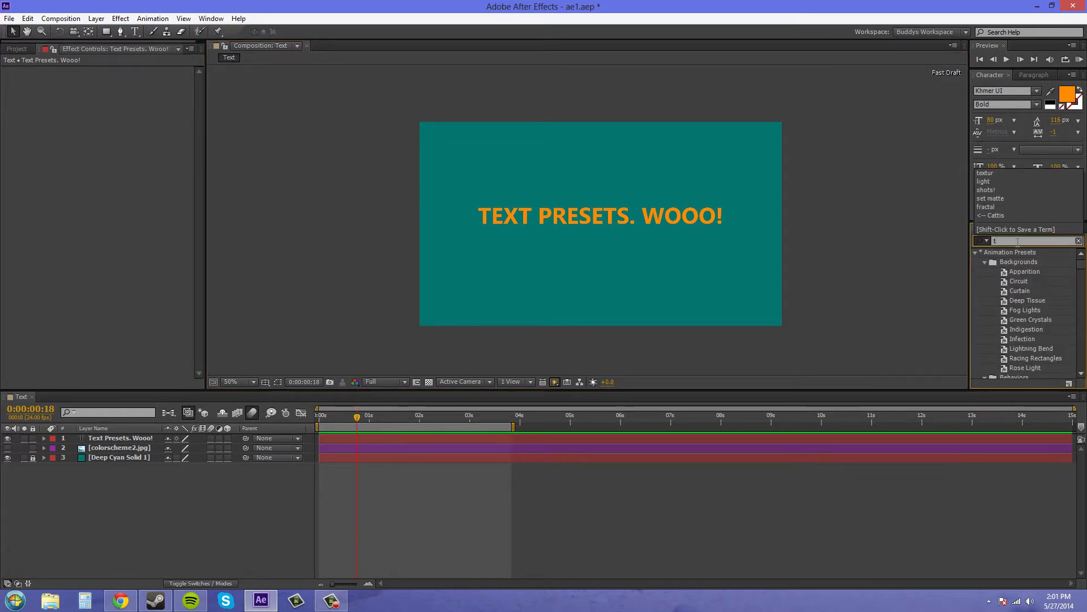
key("BackSpace")
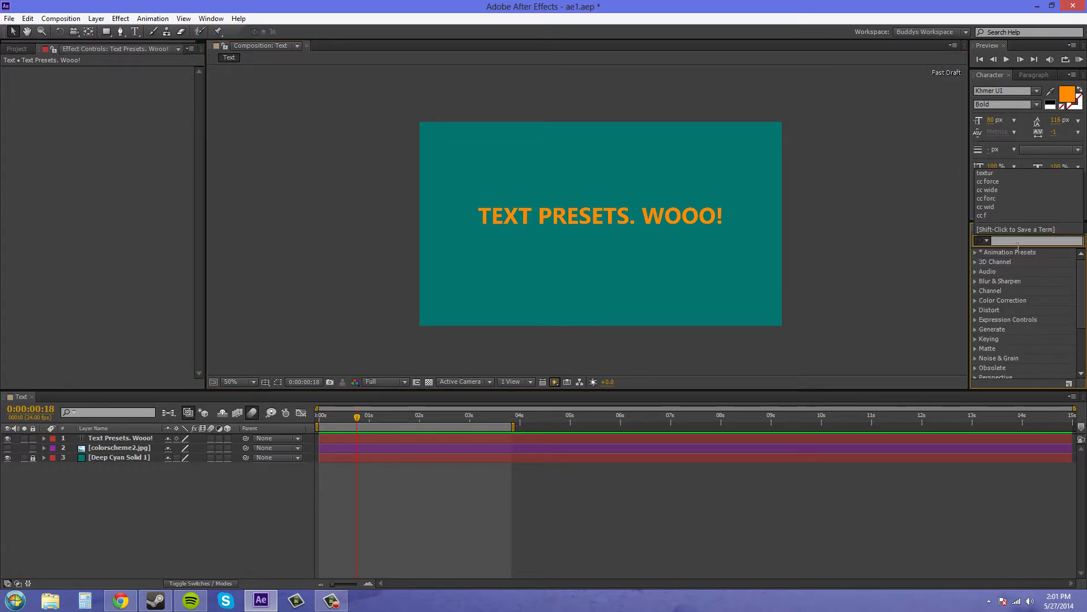
left_click(948, 278)
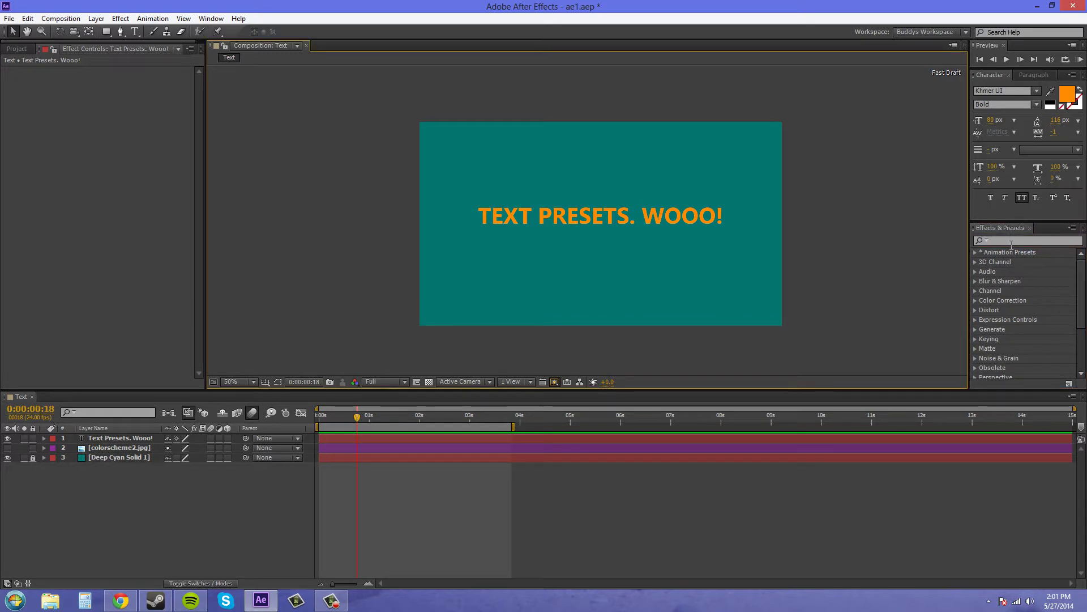
Step: Expand the Animation Presets, their Text category and its Organic folder
left_click(975, 252)
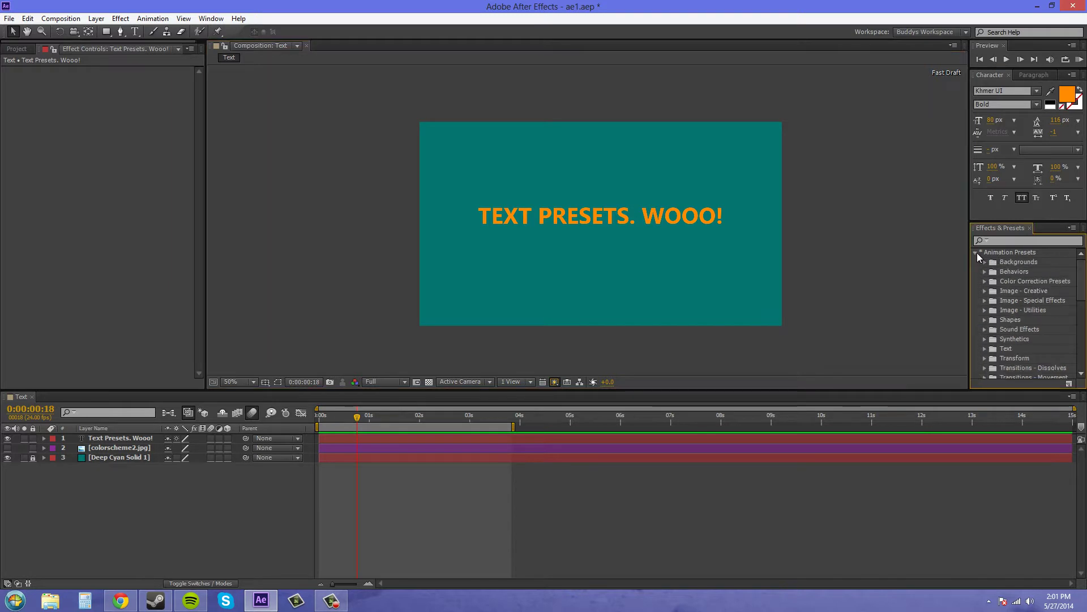
scroll(1031, 305, "down", 1)
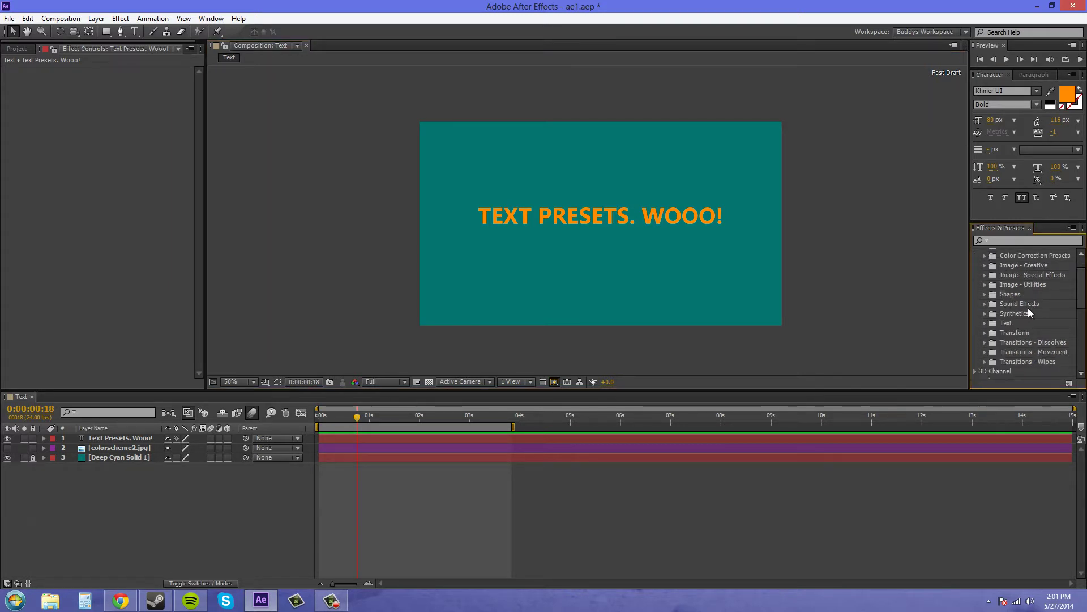
left_click(984, 324)
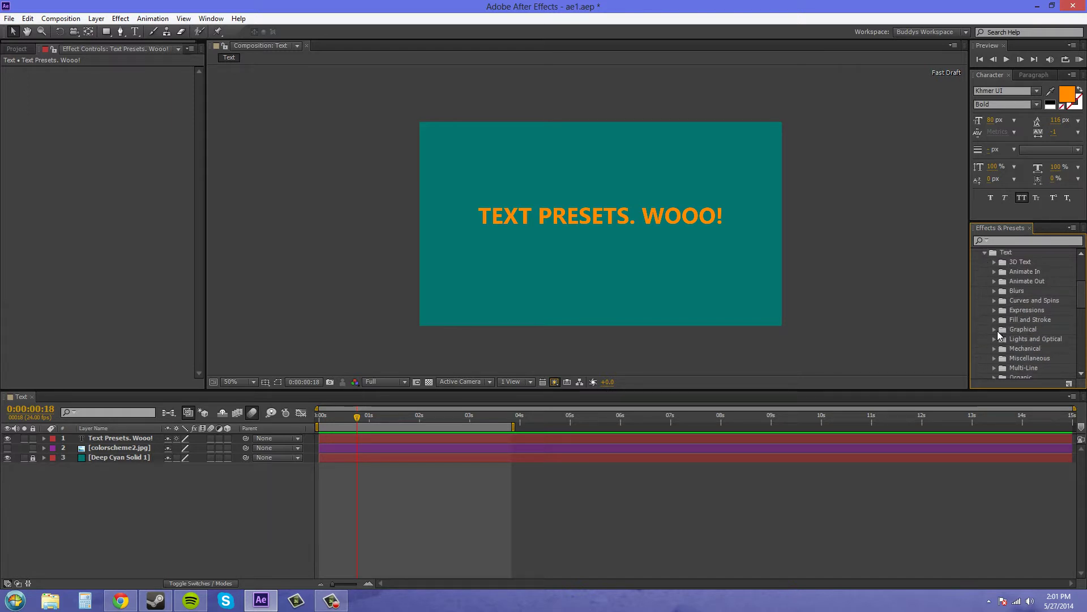
scroll(996, 337, "down", 2)
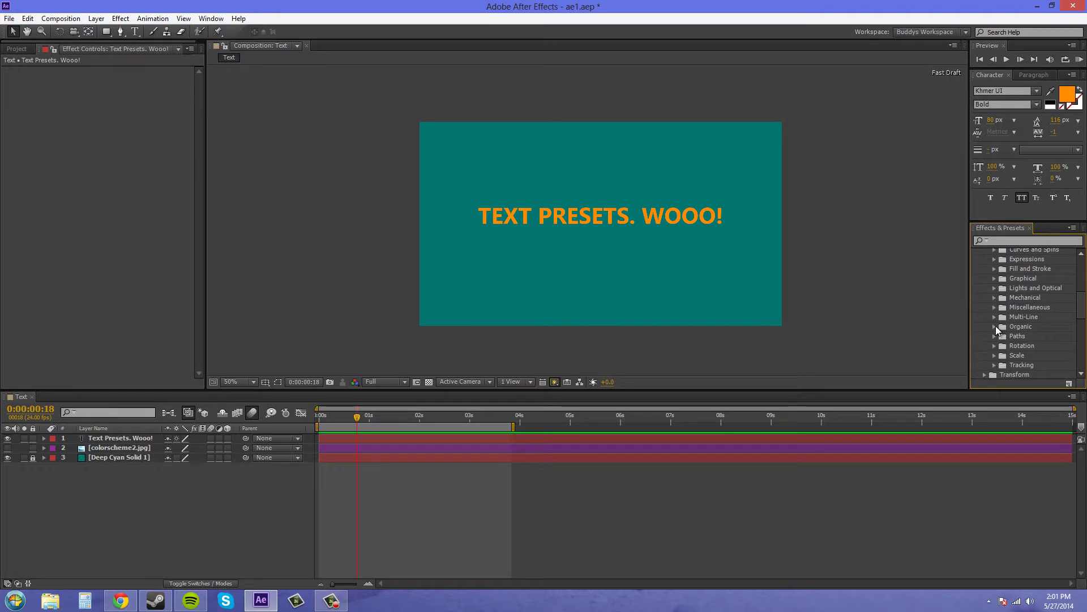
left_click(995, 326)
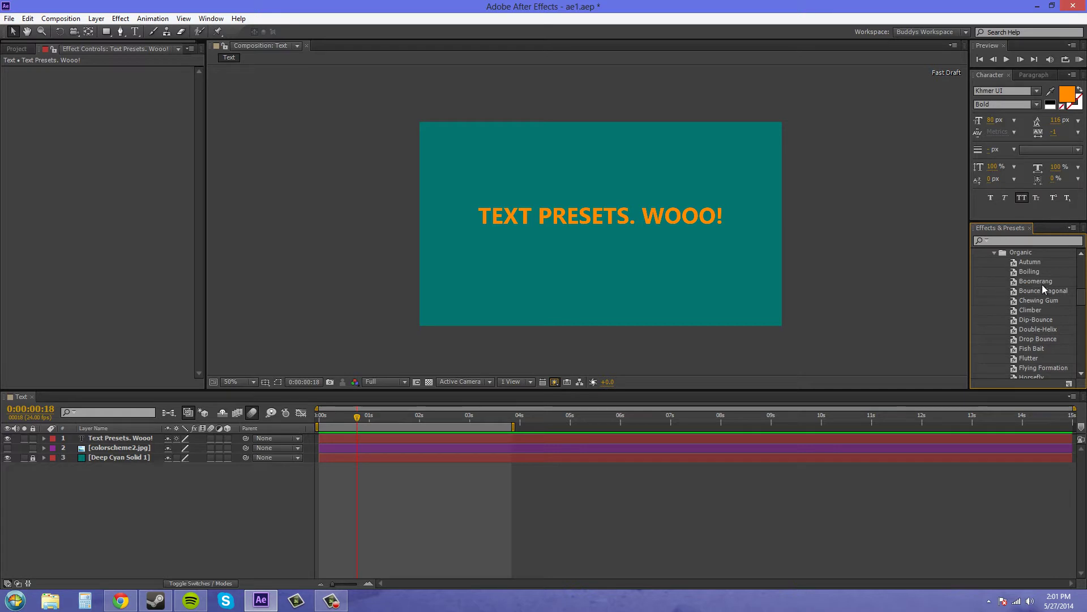
Step: Apply the Boomerang preset to the text layer and scrub the animation from its start to about 0:00:03:20
left_click_drag(1041, 283, 134, 442)
left_click(349, 416)
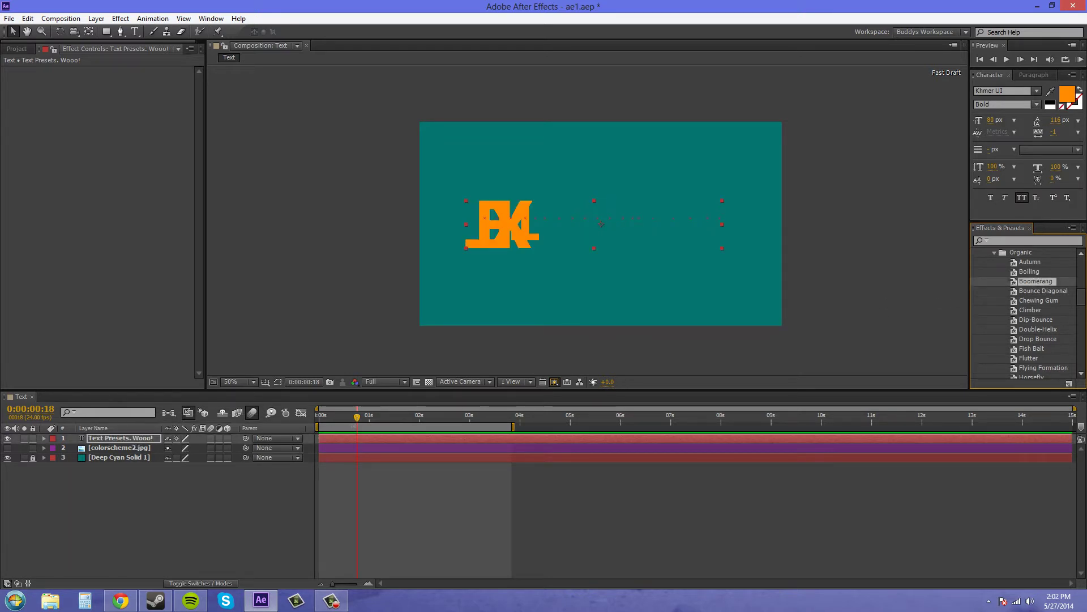
left_click_drag(331, 416, 512, 431)
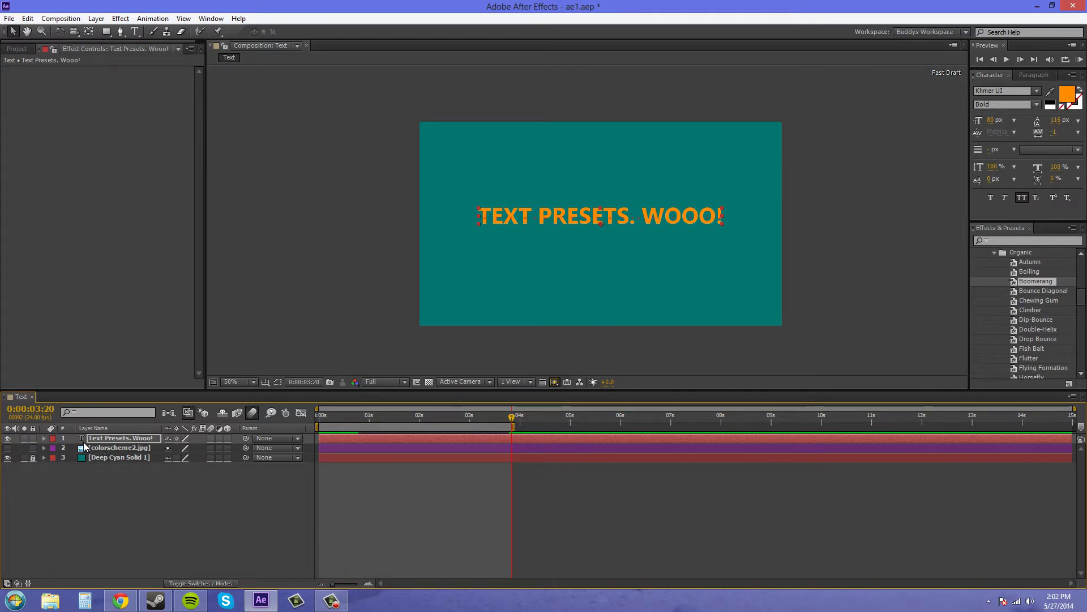
Step: Expand the layer's Text properties to examine the preset's animator keyframes, and return the playhead to the start
left_click(44, 438)
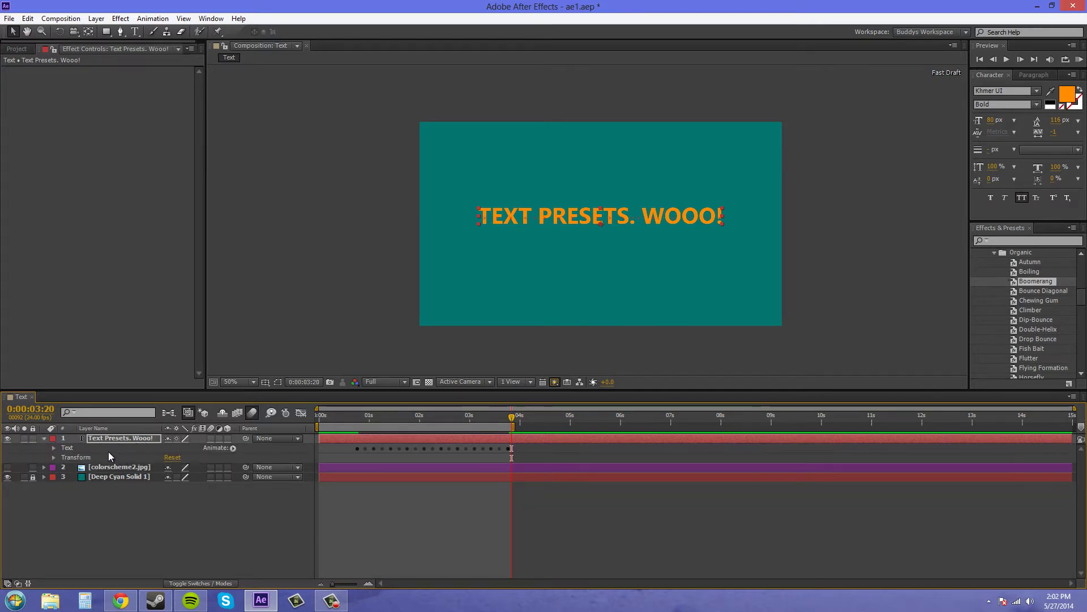
left_click(53, 448)
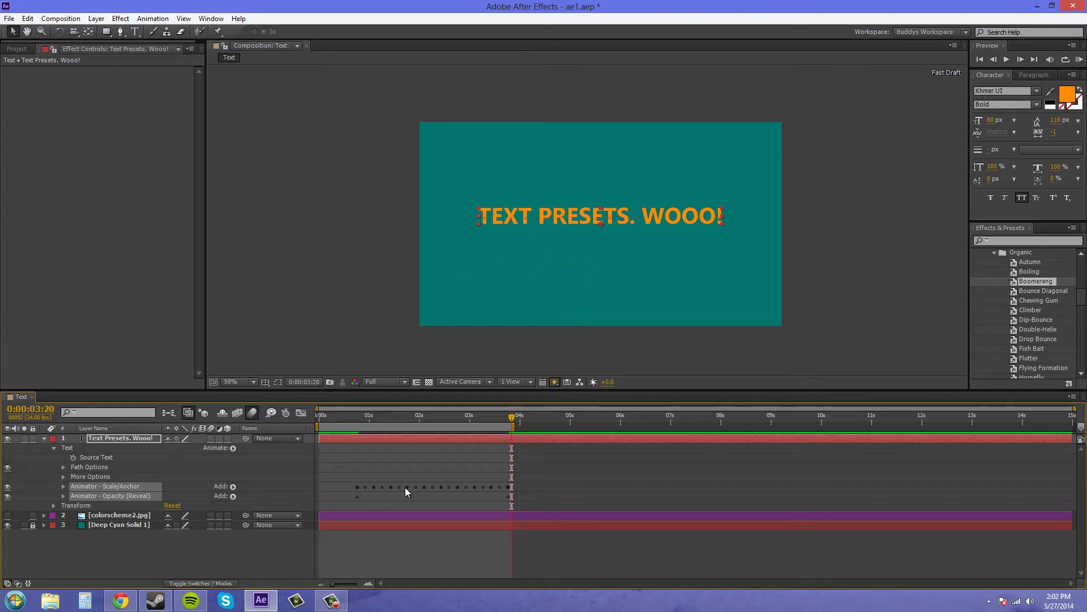
left_click_drag(483, 417, 240, 413)
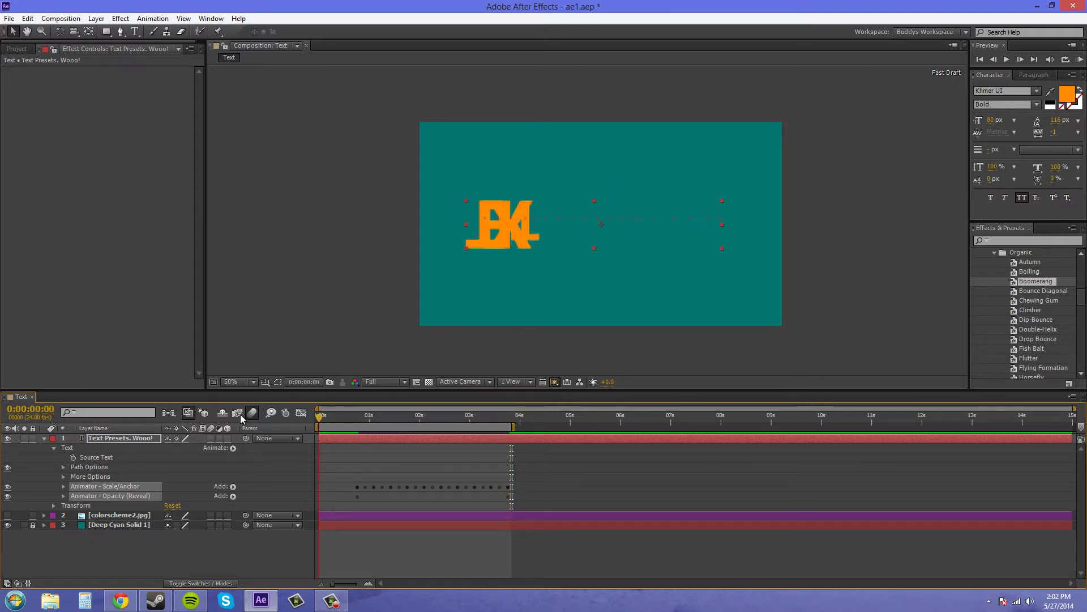
Step: Undo the Boomerang preset on the text layer
left_click(133, 455)
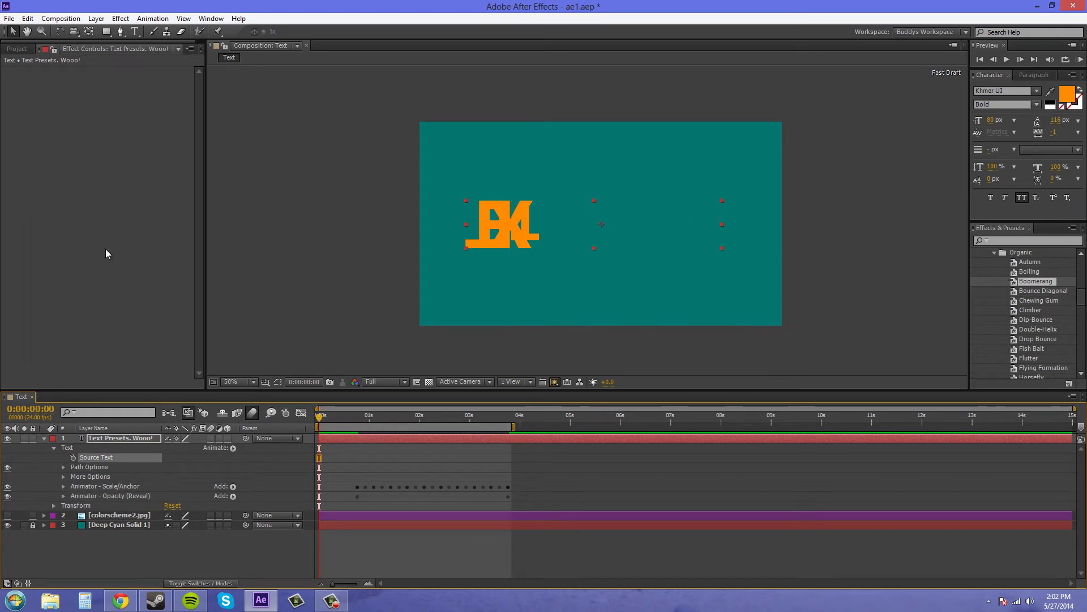
key("ctrl+z")
key("space")
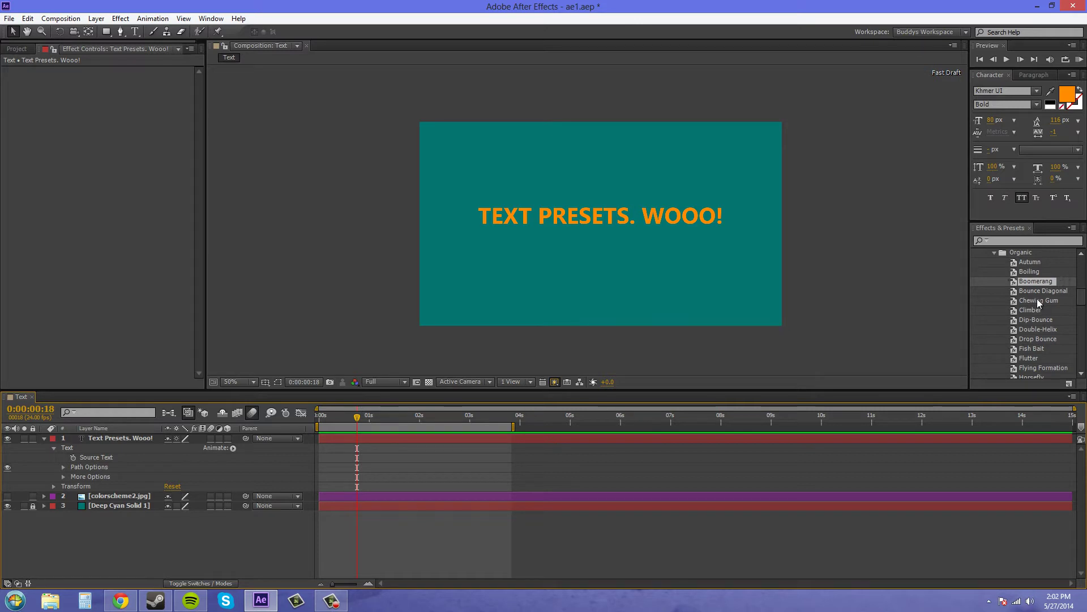
Step: Apply the Organic preset Horsefly to the text and run a RAM preview from the start of the composition
scroll(1041, 309, "down", 2)
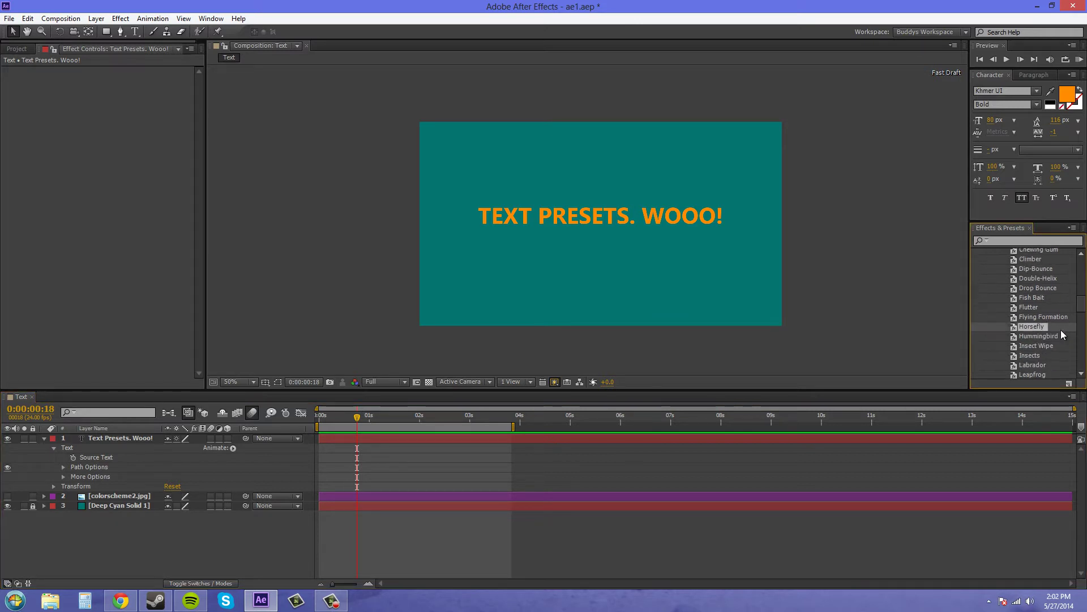
scroll(1061, 329, "down", 1)
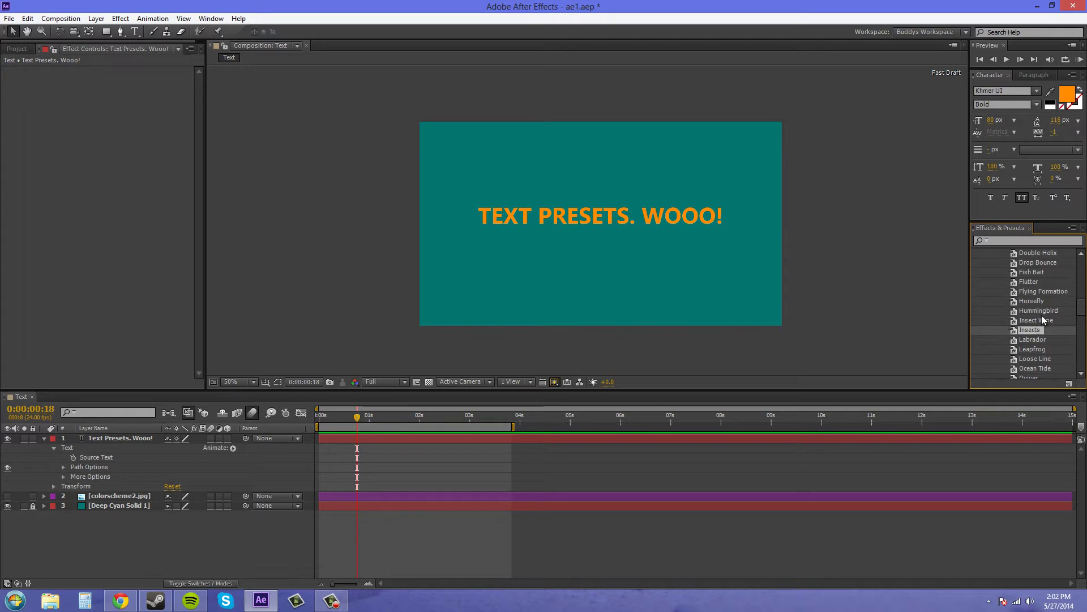
left_click_drag(1035, 301, 605, 215)
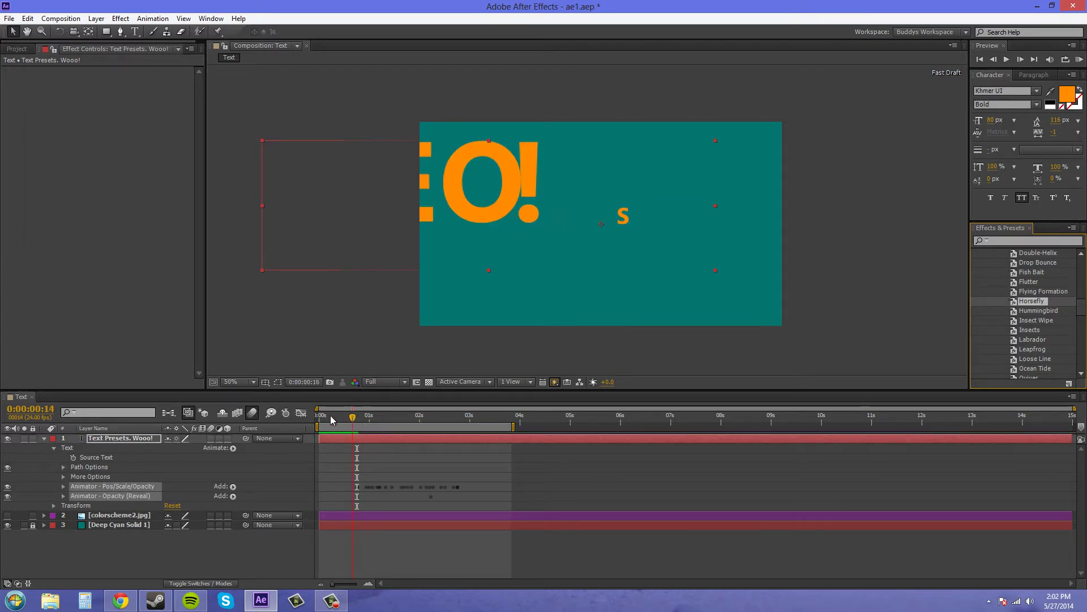
key("Home")
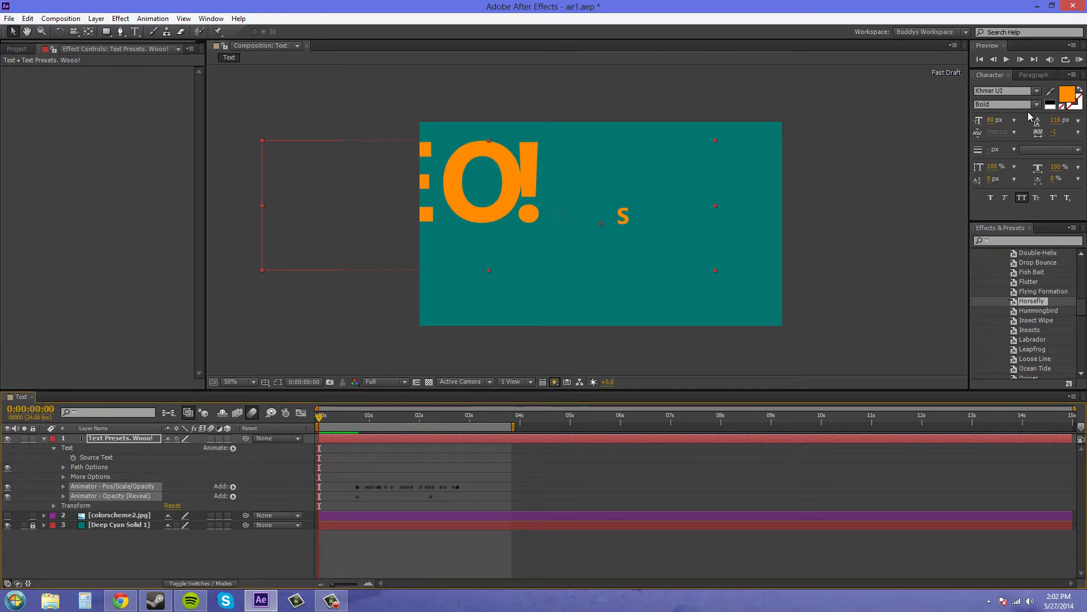
left_click(1079, 62)
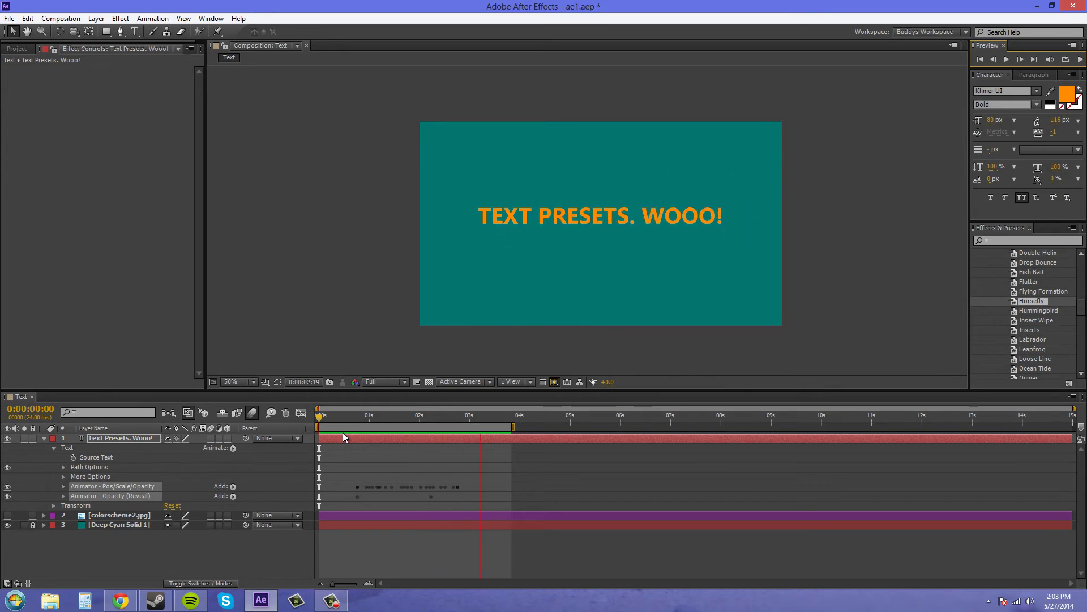
left_click(892, 304)
Step: Collapse the Organic presets and expand the Animate In folder of text presets
scroll(991, 325, "up", 5)
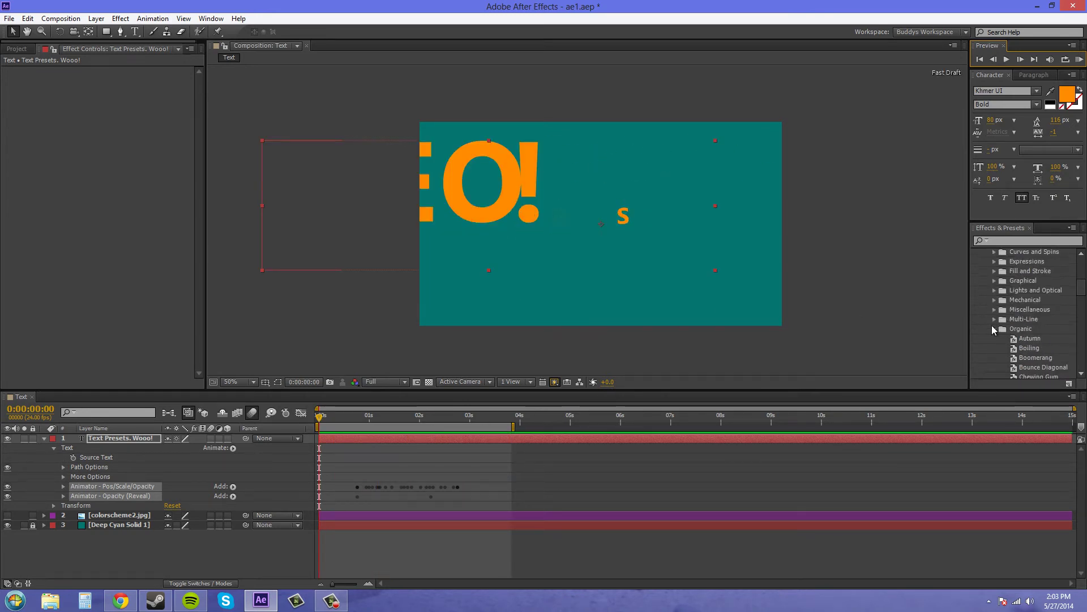
left_click(986, 336)
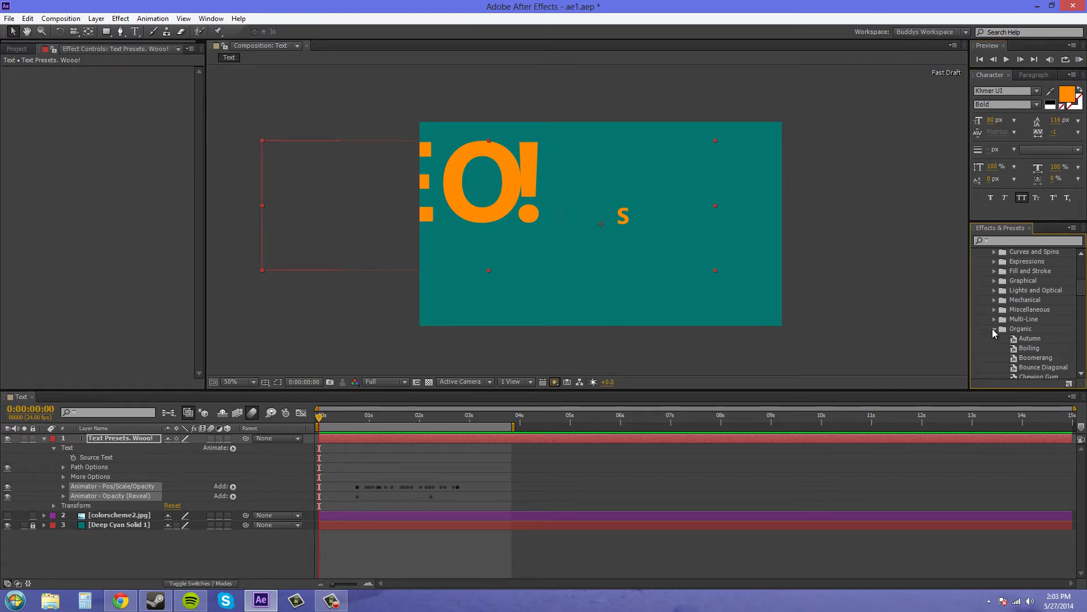
left_click(994, 329)
scroll(1001, 323, "up", 3)
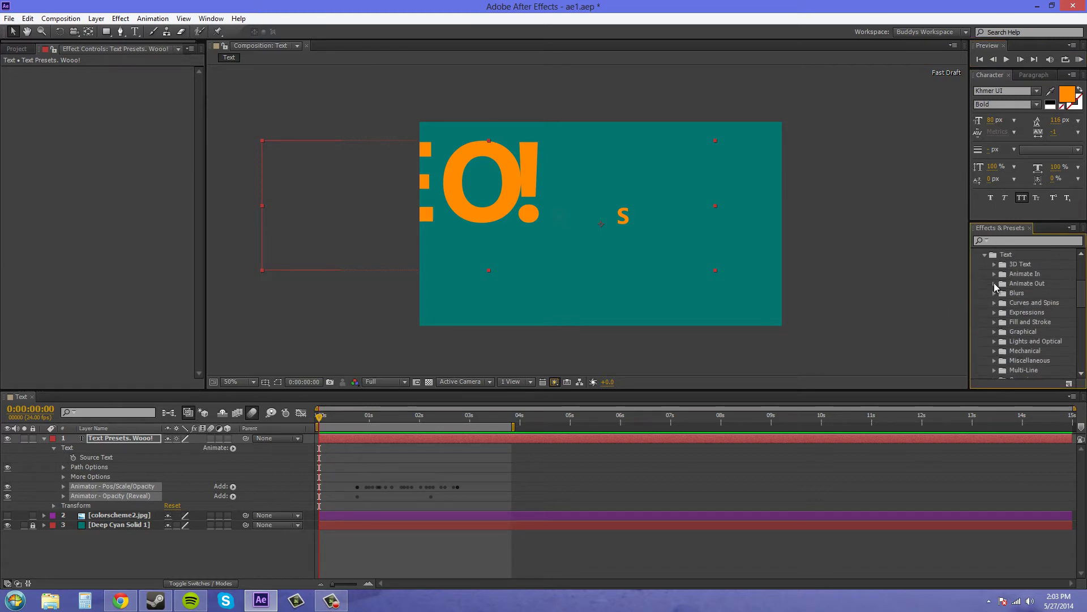
left_click(994, 274)
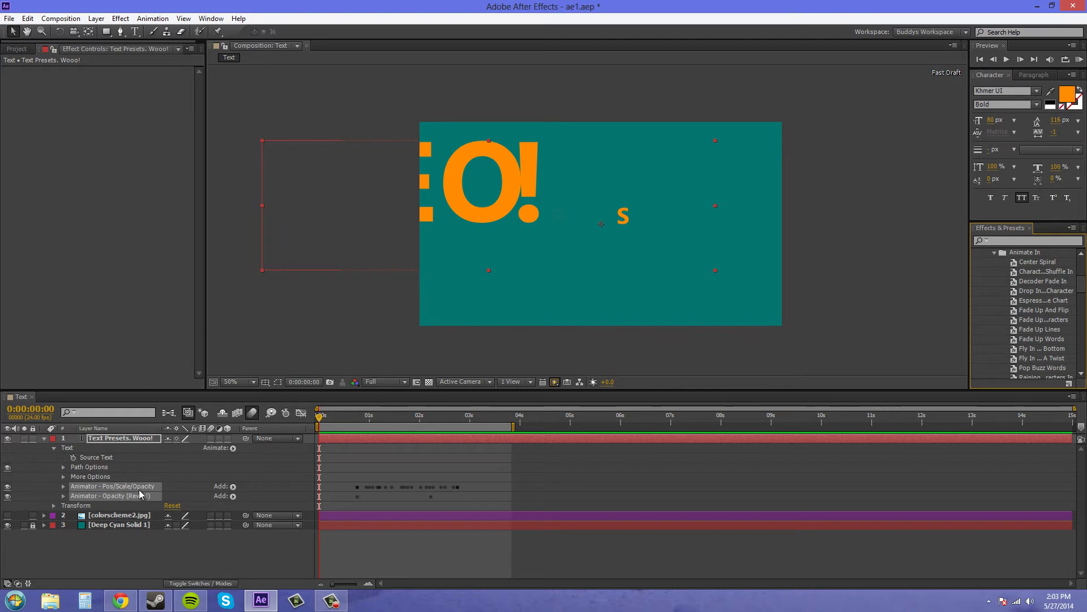
Step: Remove the Horsefly animators and apply the Animate In preset Fly In From Bottom to the text layer at 0:00:00:18
key("Delete")
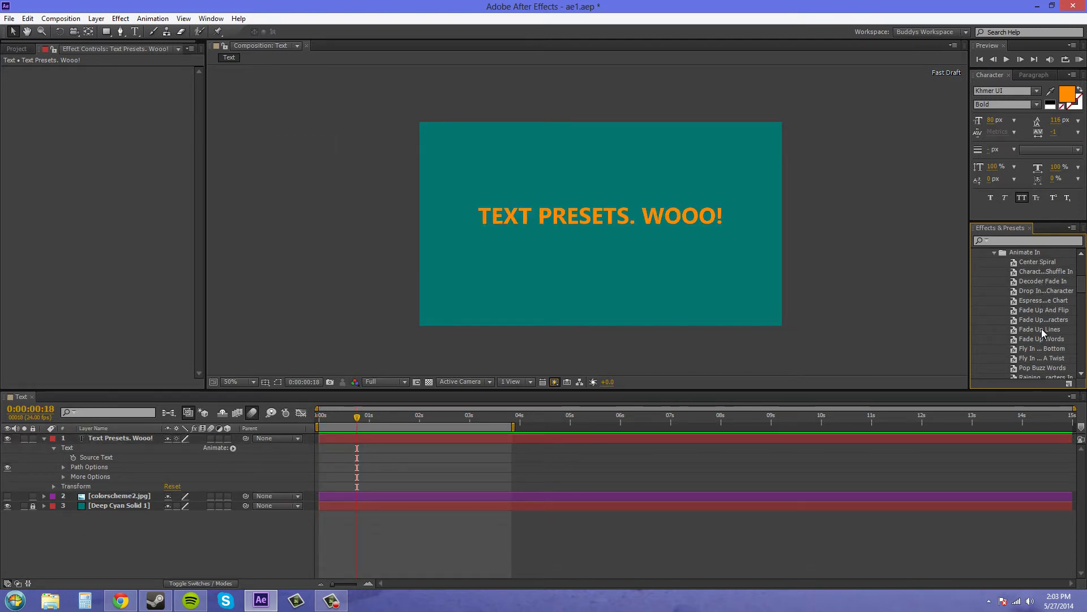
left_click(1043, 310)
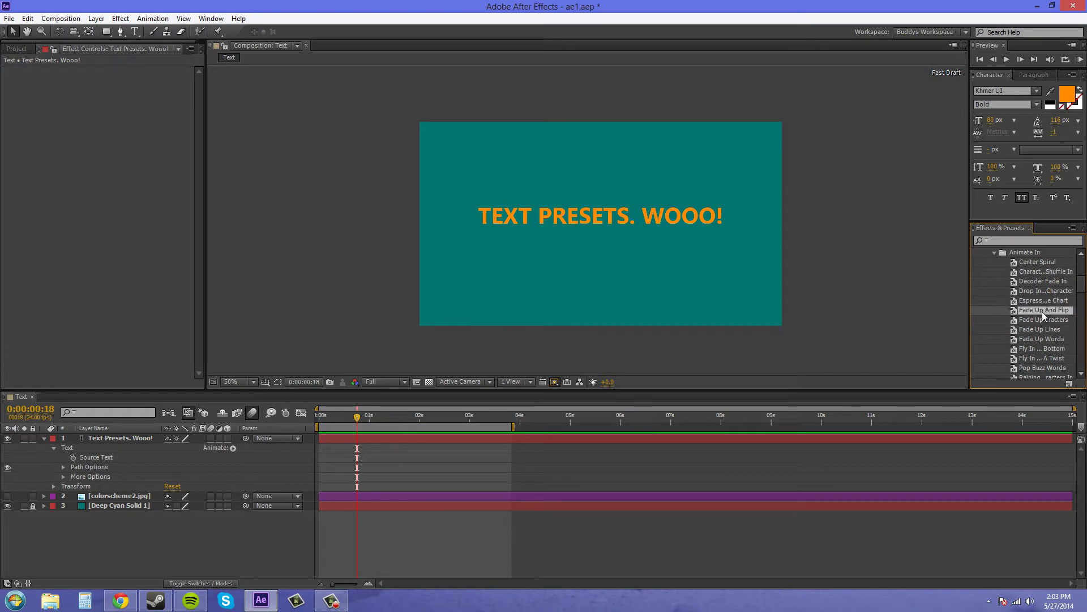
left_click(1045, 330)
left_click_drag(1005, 332, 127, 438)
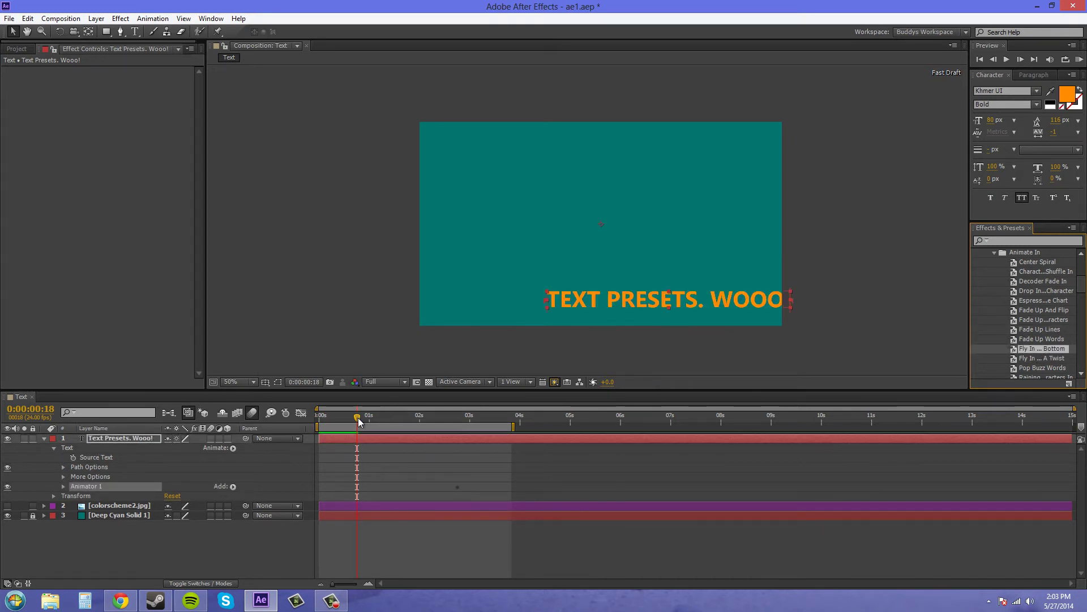
Step: Scrub and play through the fly-in animation to check how the letters arrive
left_click_drag(363, 424, 382, 425)
key("space")
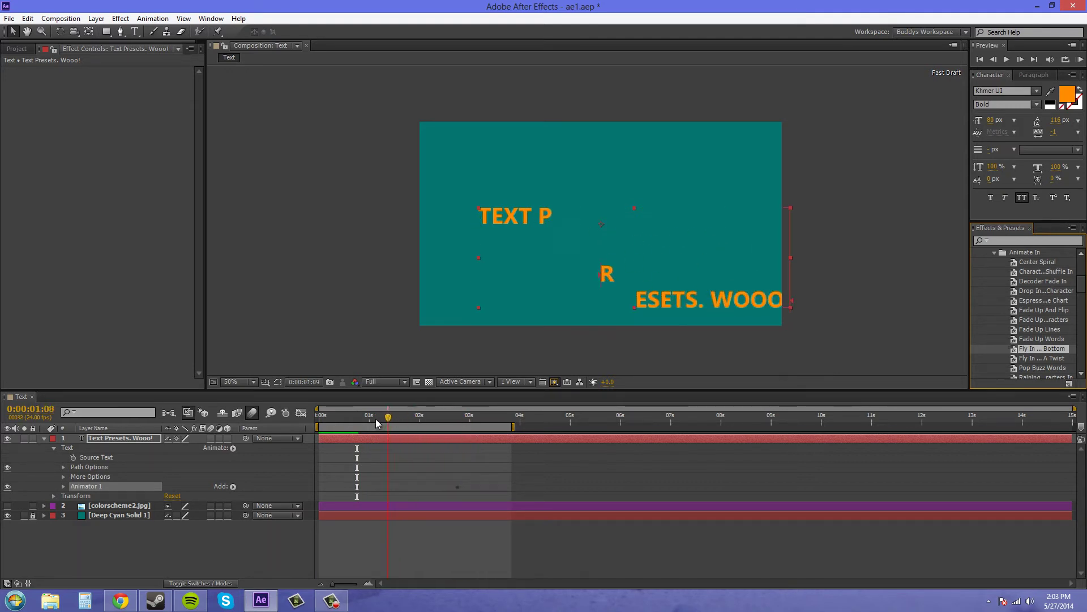
key("space")
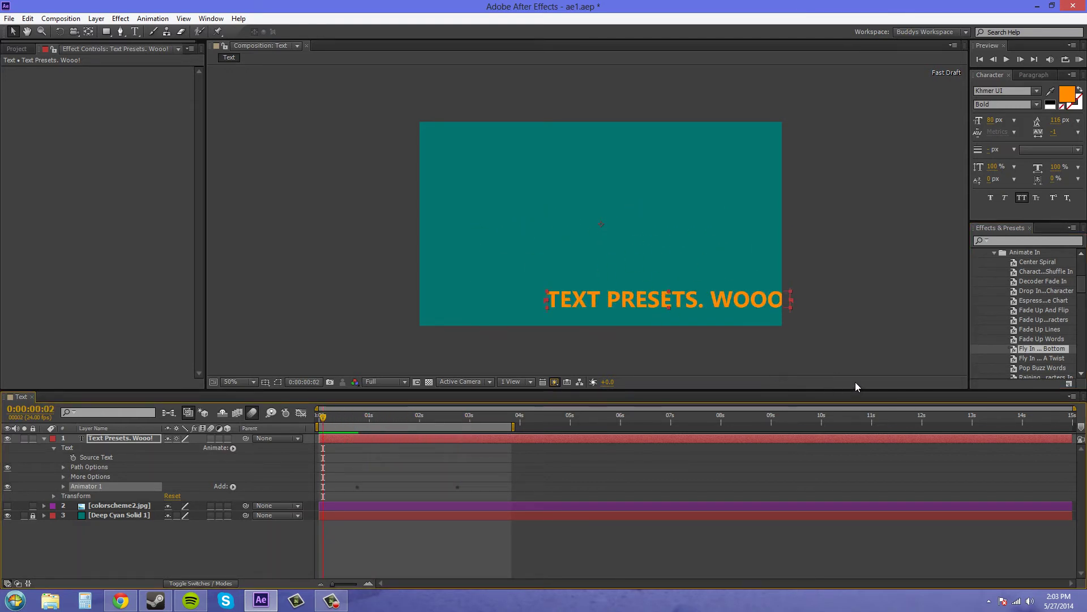
Step: Try moving the text lower and further right at the start of the animation, and scrub to about 0:00:02:15
left_click_drag(700, 304, 733, 355)
left_click_drag(332, 417, 452, 423)
left_click(464, 419)
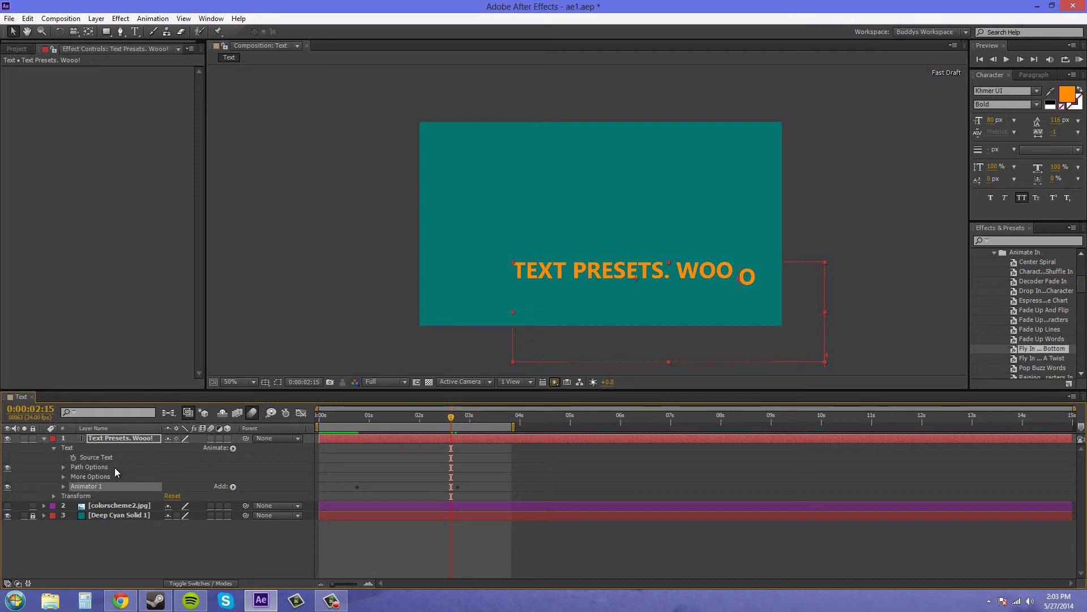
Step: Move the text back to the composition's centre, set Animator 1's Position to 242, 604, and scrub from the start to check it
left_click(63, 486)
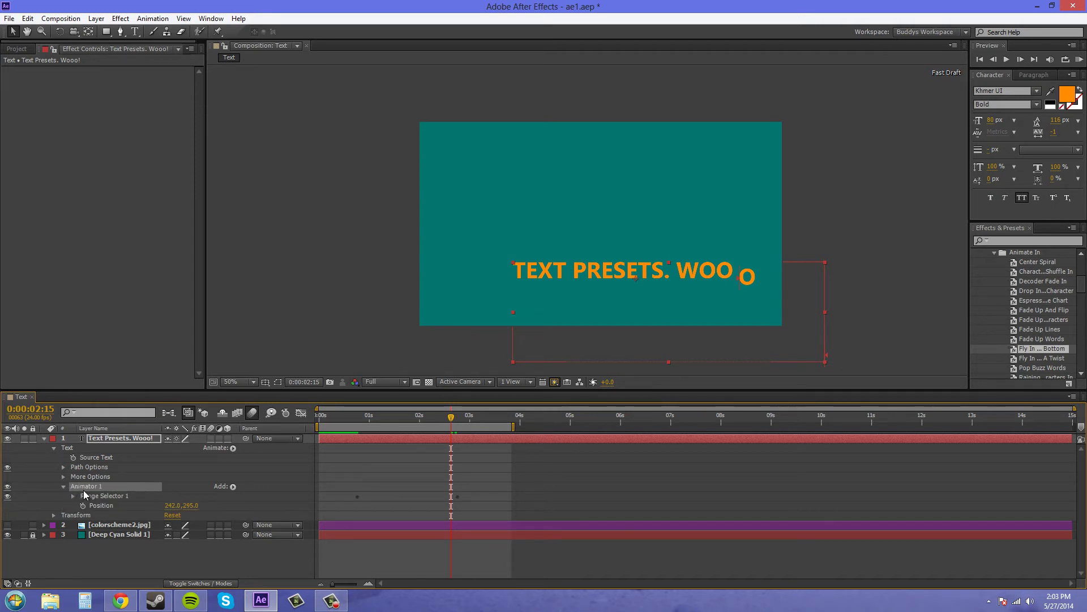
left_click_drag(603, 280, 568, 222)
left_click_drag(451, 422, 318, 422)
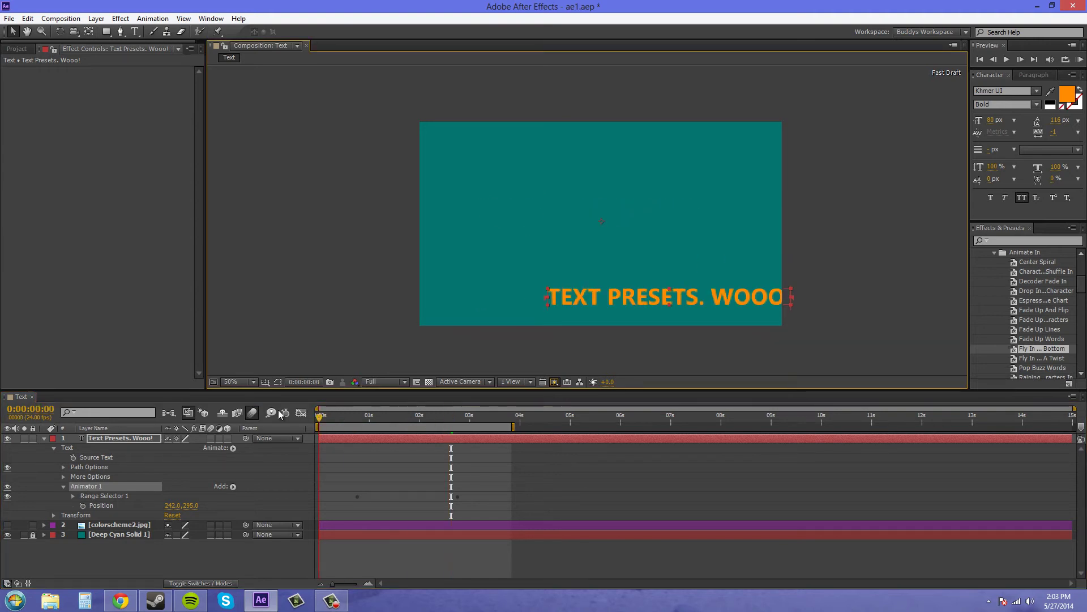
left_click_drag(194, 504, 394, 494)
left_click_drag(316, 423, 463, 436)
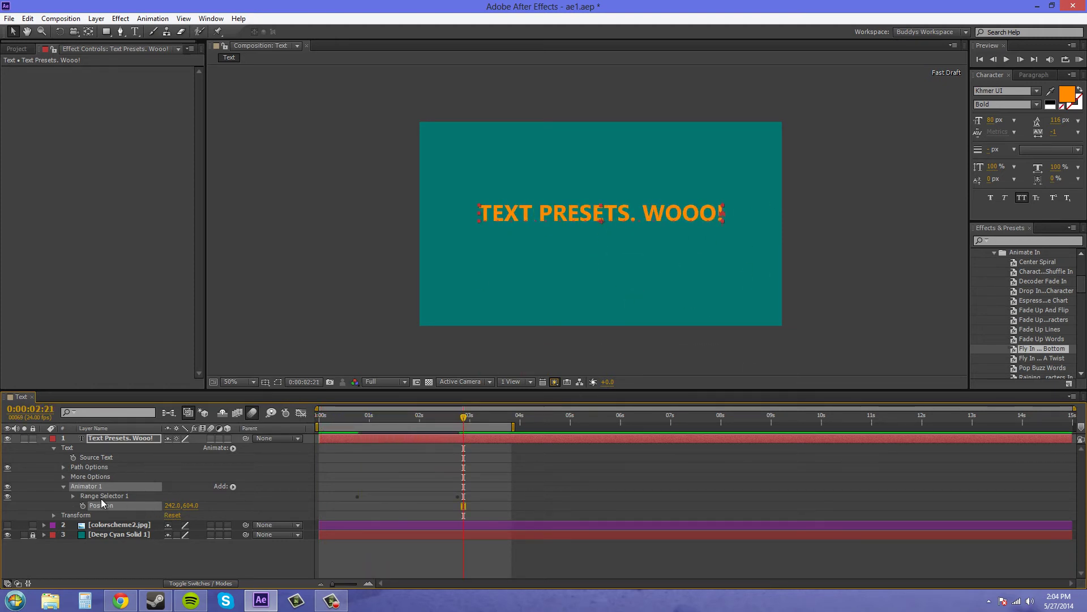
Step: Apply the Blurs preset Bullet Train to the text layer at 0:00:00:00, in place of the fly-in animation
scroll(1045, 318, "up", 4)
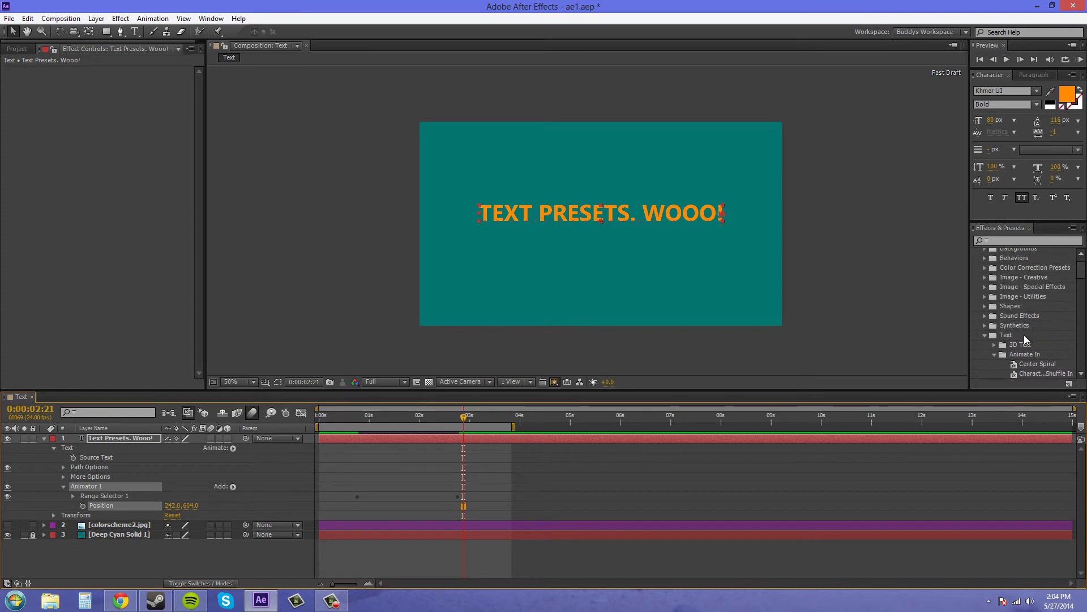
left_click(995, 355)
scroll(1025, 353, "down", 1)
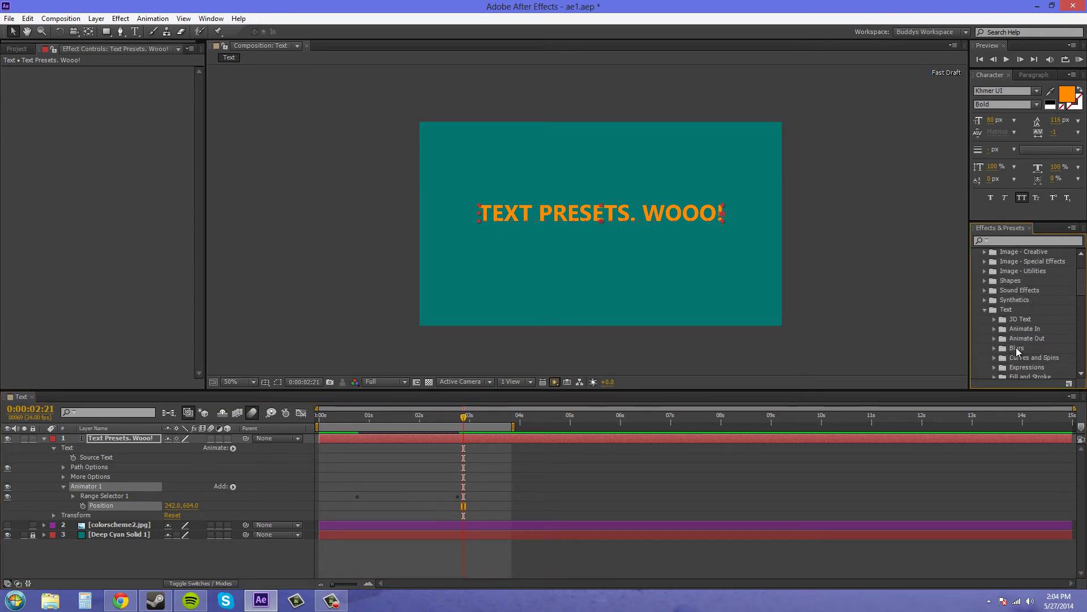
scroll(1002, 347, "down", 1)
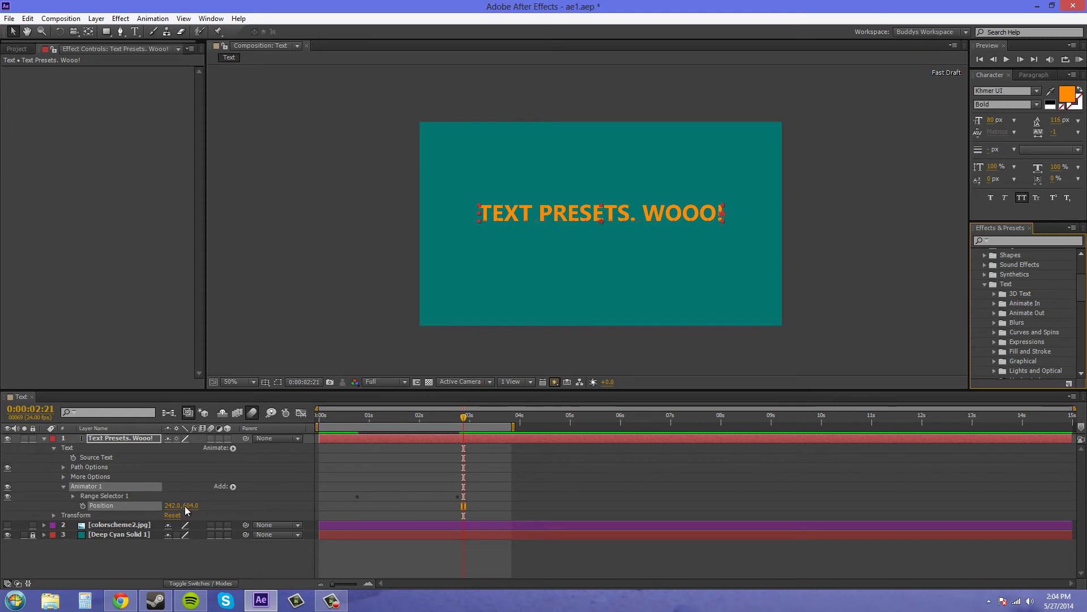
key("Home")
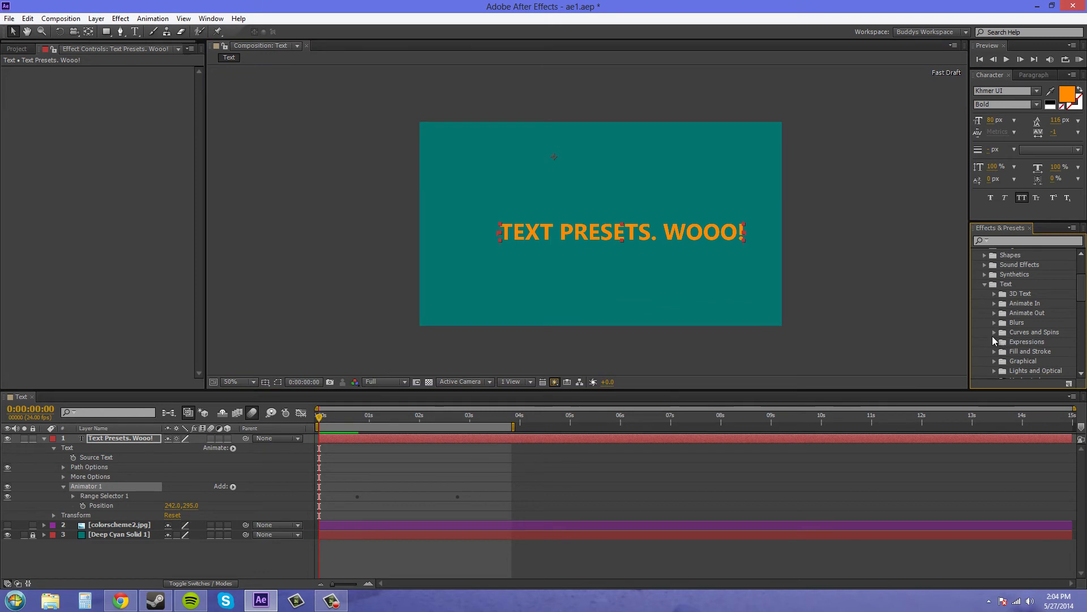
left_click(994, 323)
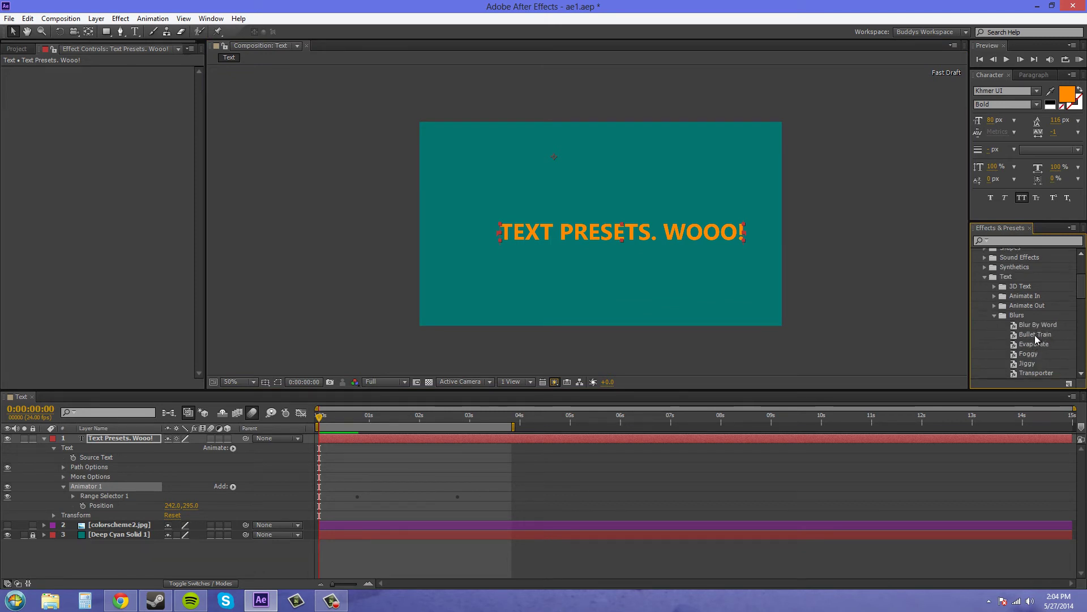
scroll(1035, 335, "down", 1)
left_click(1039, 310)
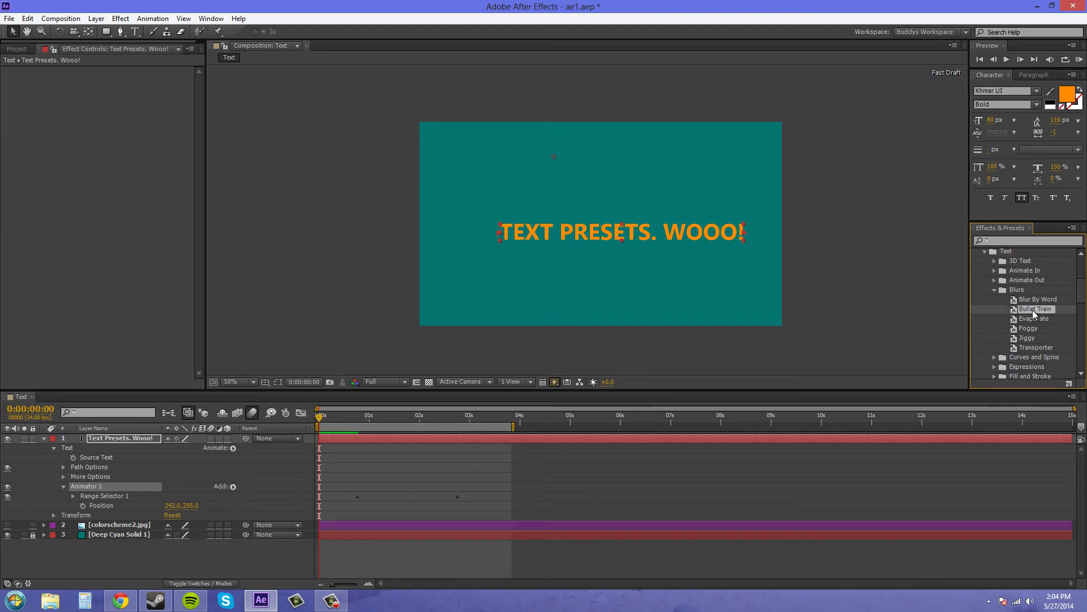
left_click_drag(1032, 310, 600, 234)
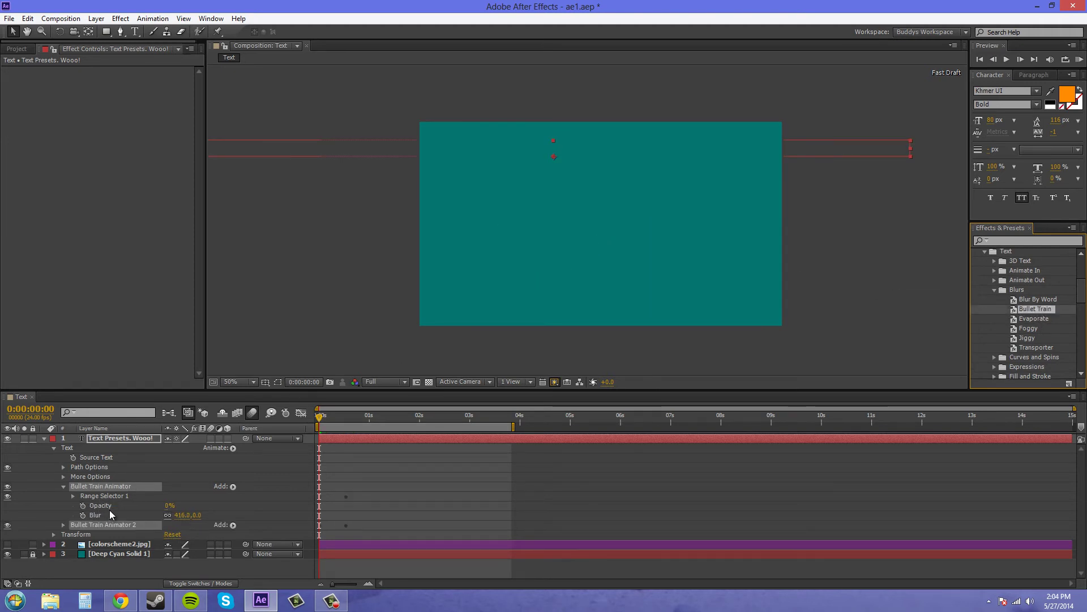
Step: Go to 0:00:00:18, move the text to about the centre of the composition, and preview the Bullet Train animation
left_click_drag(320, 418, 357, 439)
key("KP_0")
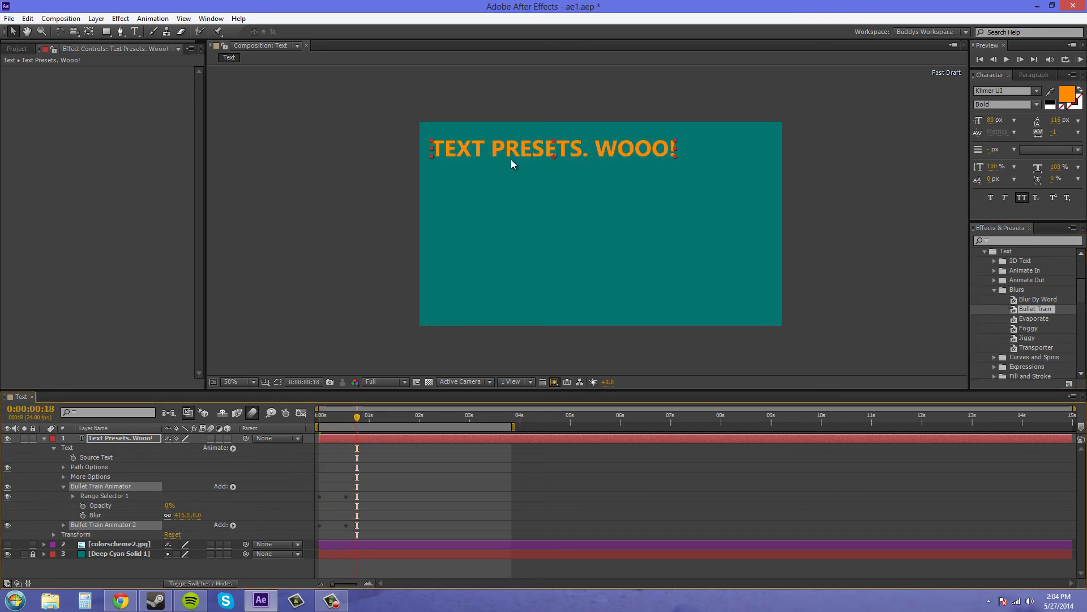
left_click_drag(509, 160, 554, 238)
key("KP_0")
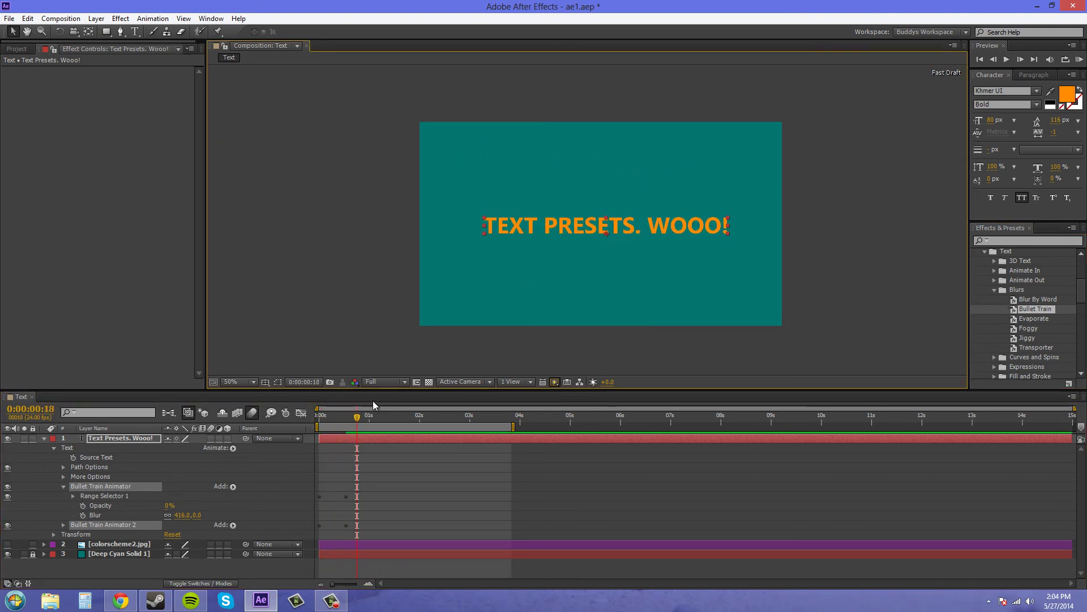
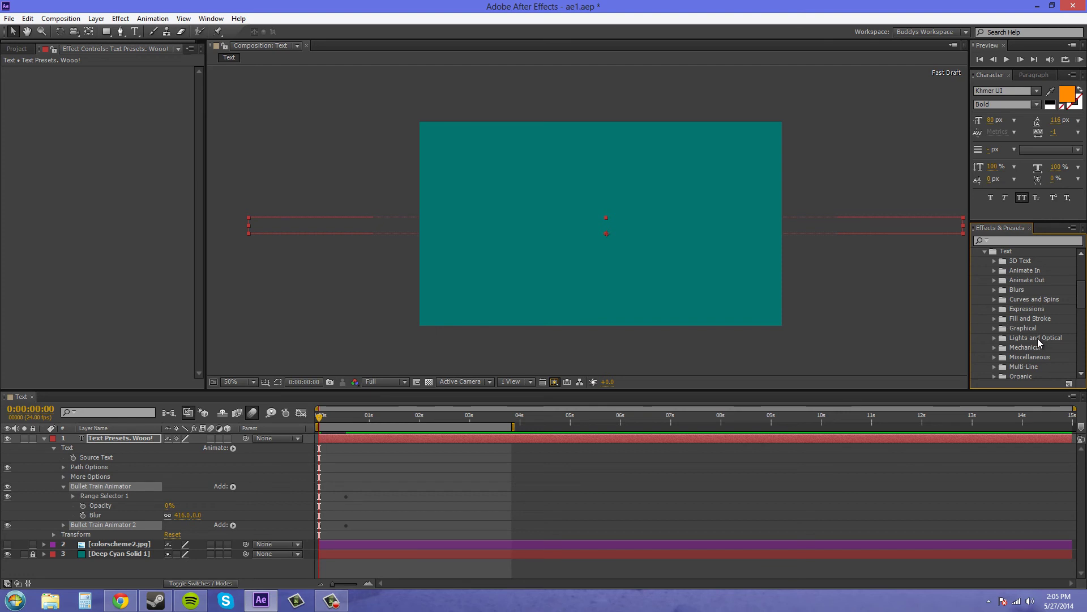
Step: Scrub the blur animation from the start to 0:00:01:21 and back to 0:00:01:01 to check its timing
scroll(1031, 326, "down", 1)
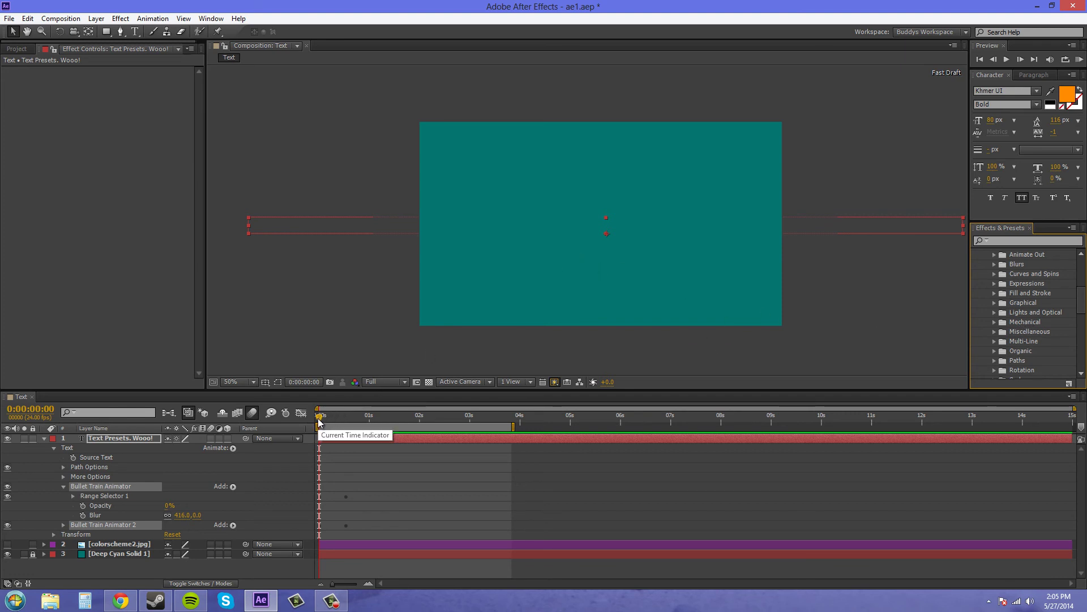
left_click_drag(319, 419, 413, 434)
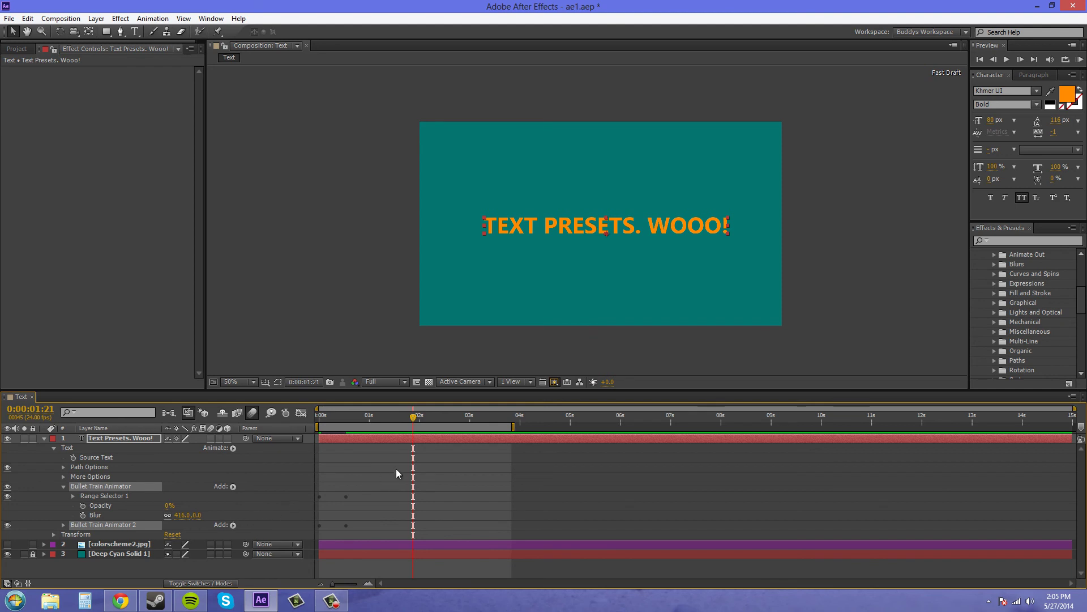
left_click_drag(414, 418, 371, 429)
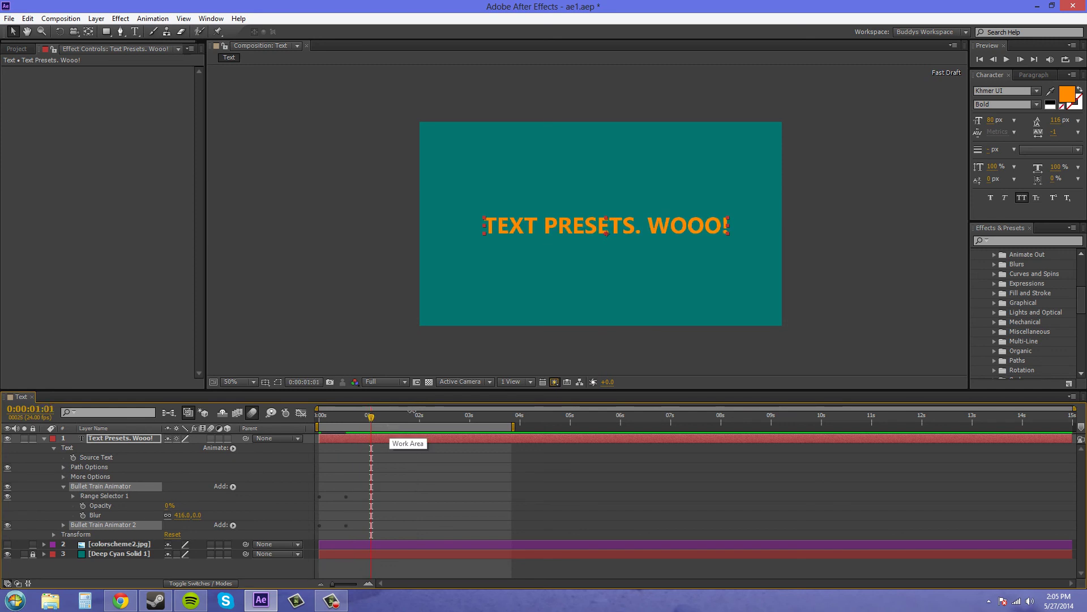